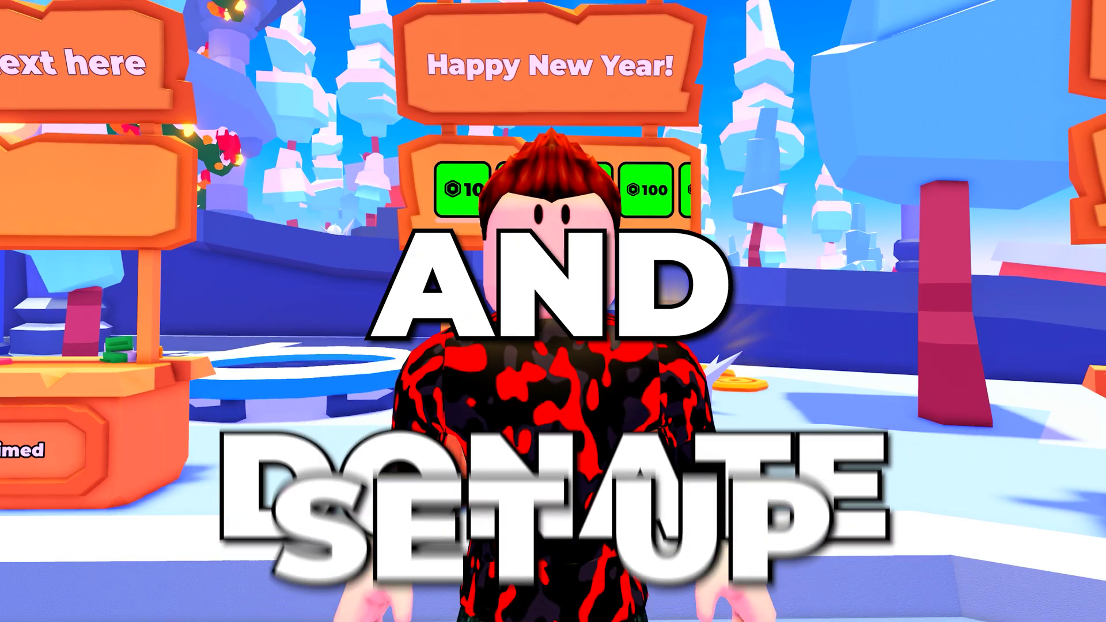
# - Pause Pls Donate and bring up the Roblox in-game menu with Esc
pyautogui.press('Escape')
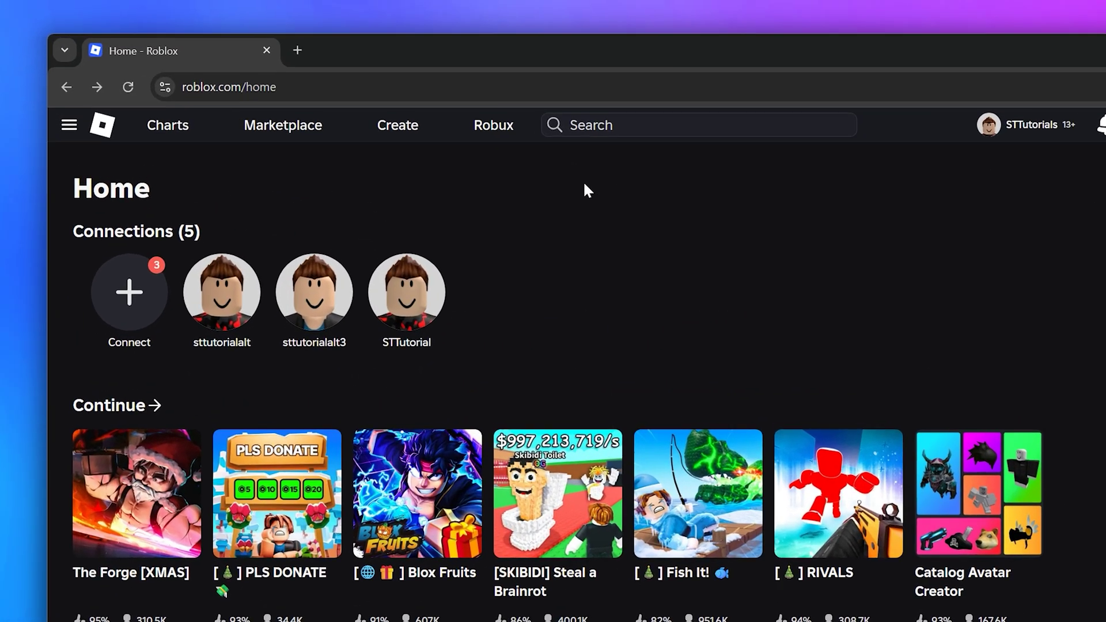
# - Go from the roblox.com home page to the Creator Hub via Create
pyautogui.click(393, 130)
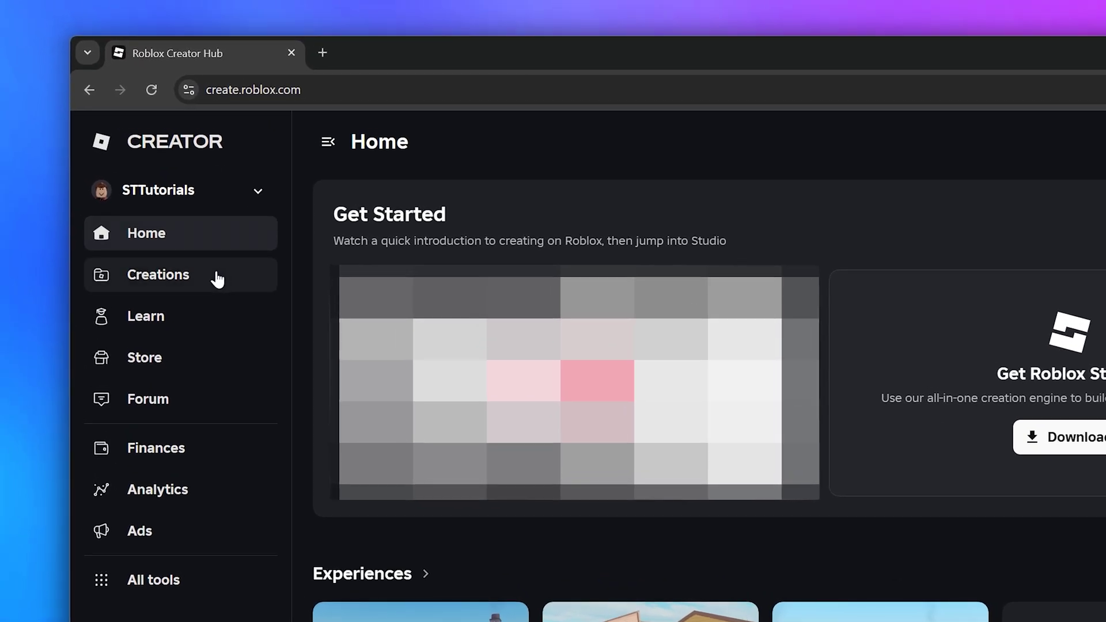
# - Open the Tutorial experience's Passes page from Creations, which has no passes yet
pyautogui.click(128, 209)
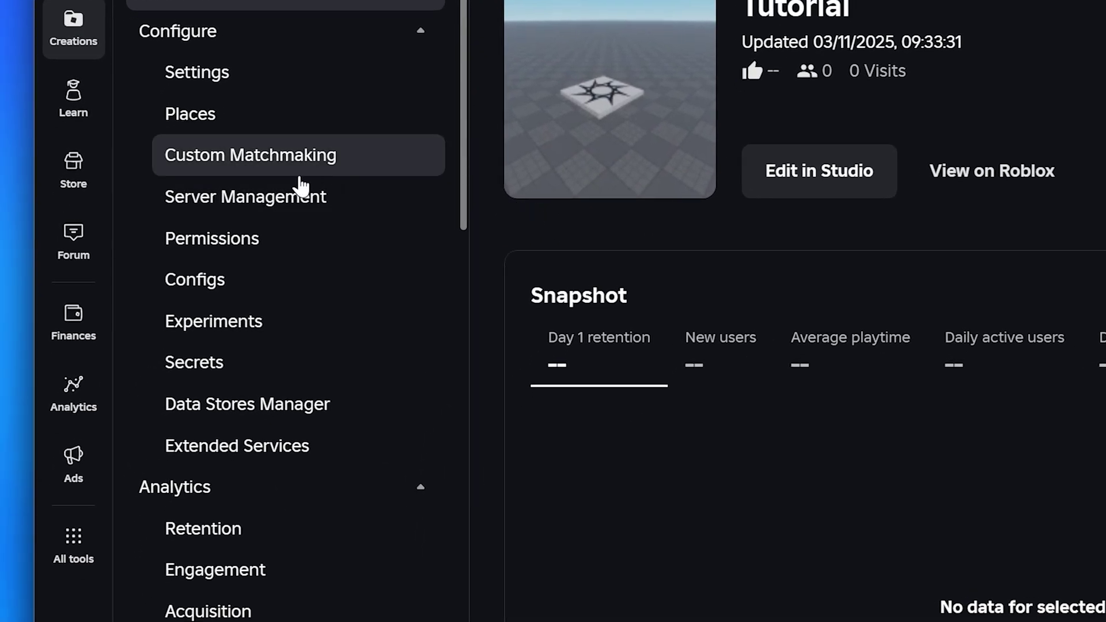
pyautogui.scroll(-4, 294, 181)
pyautogui.scroll(-3, 296, 181)
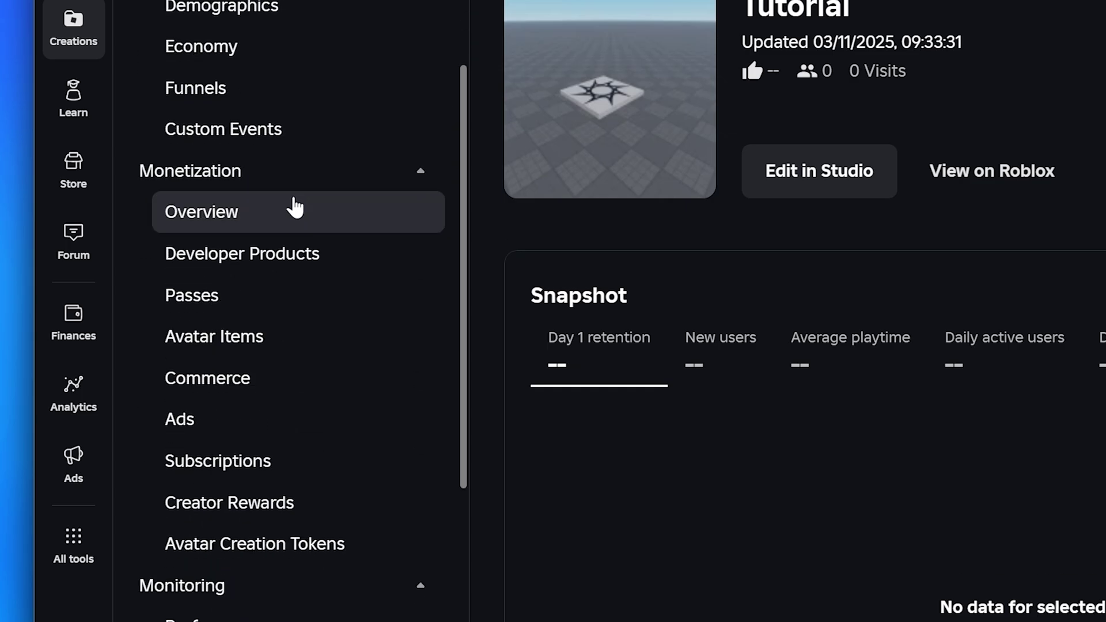
pyautogui.click(258, 305)
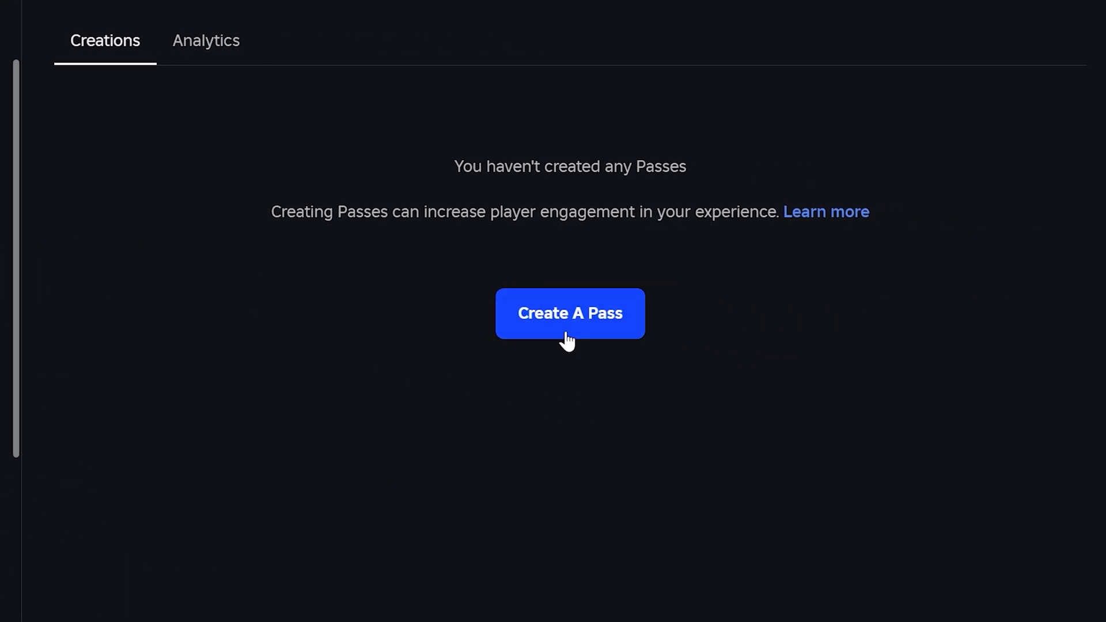
# - Start a new pass and upload Gamepass.png as its icon
pyautogui.click(567, 333)
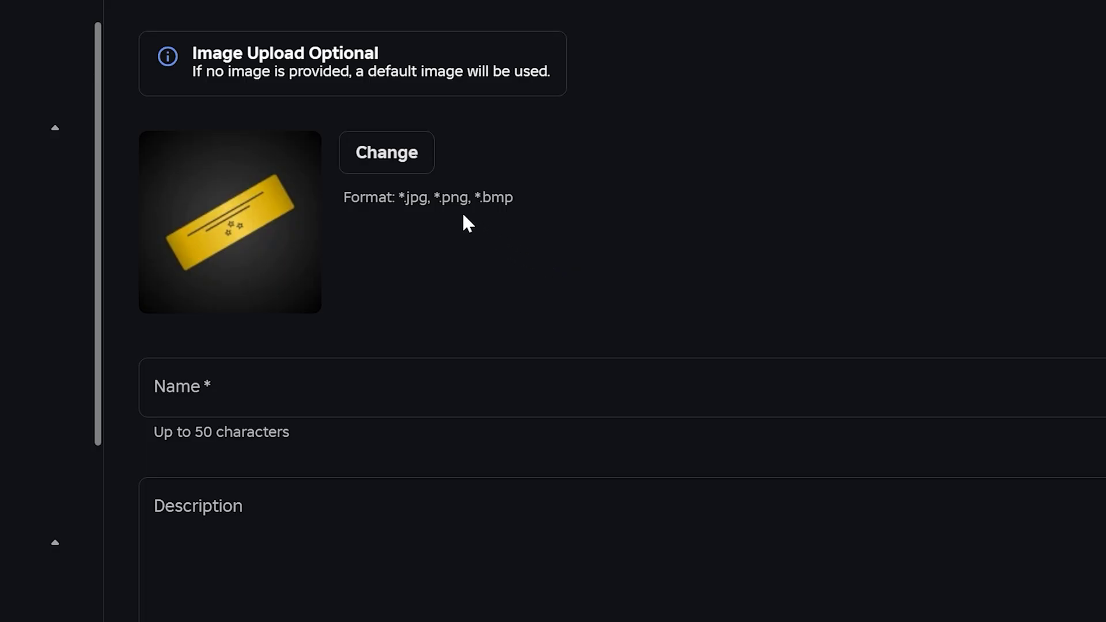
pyautogui.click(391, 155)
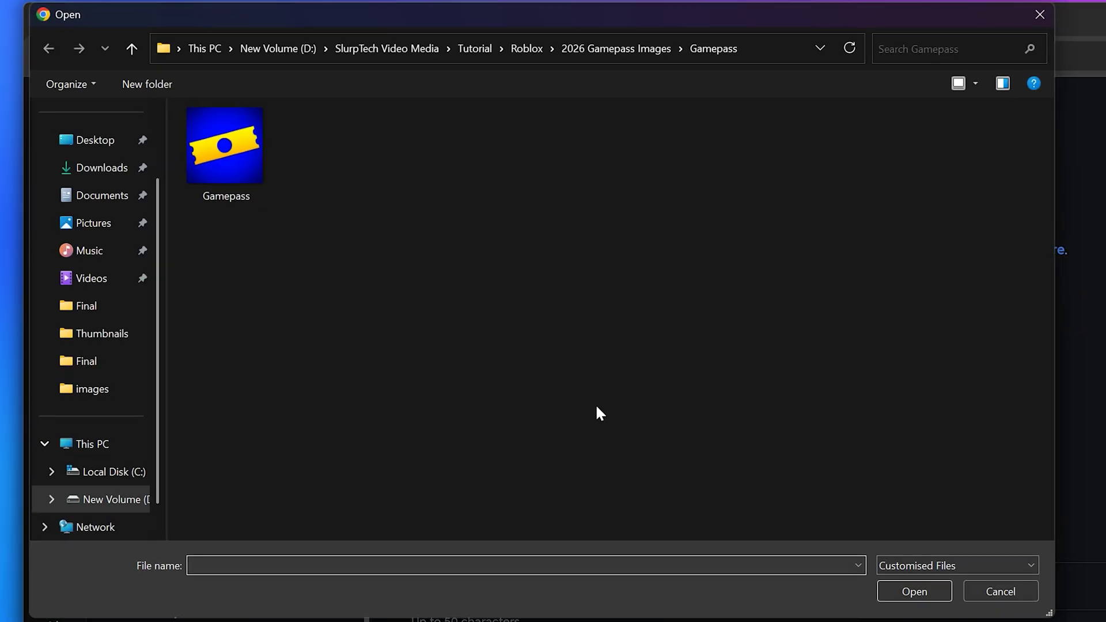
pyautogui.click(245, 164)
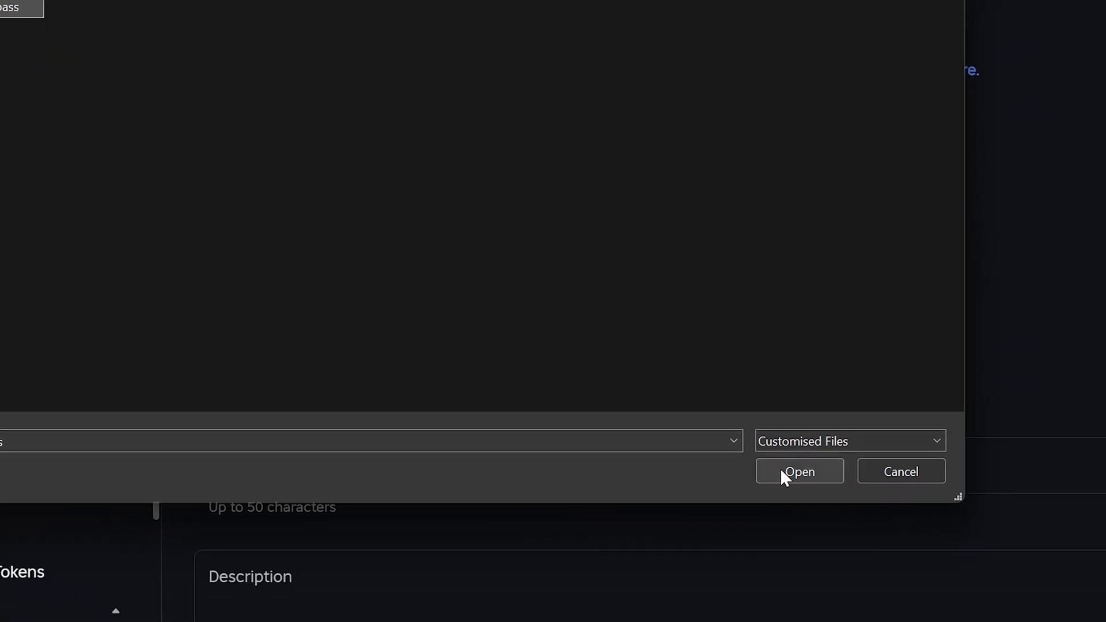
pyautogui.click(781, 469)
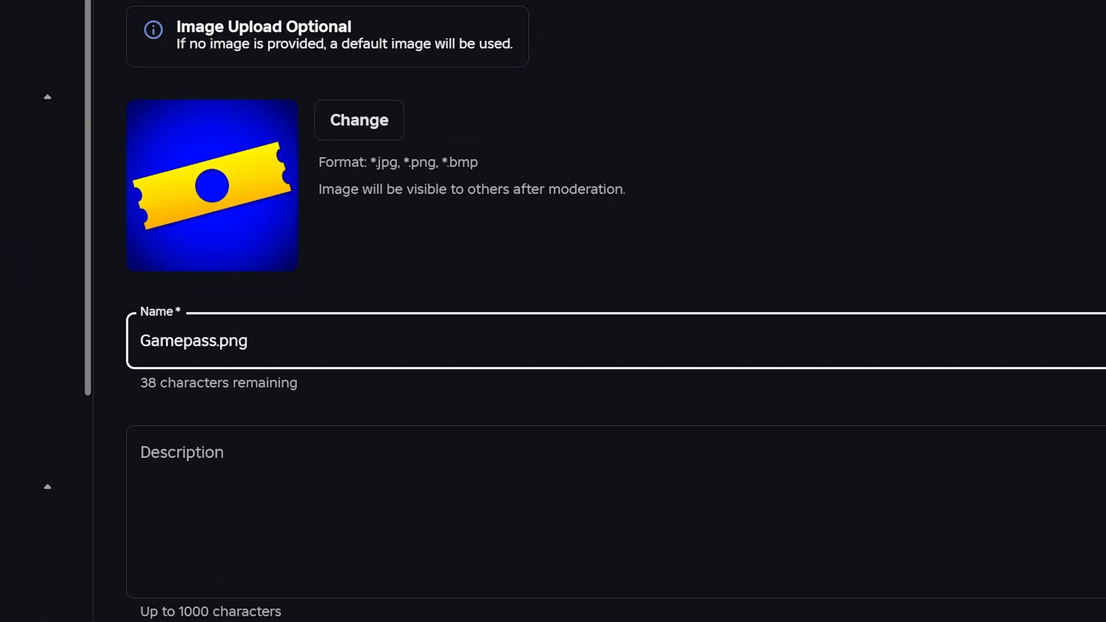
# - Rename the pass from 'Gamepass.png' to 'Gamepass' and create it
pyautogui.hotkey('ctrl', 'a')
pyautogui.press('BackSpace')
pyautogui.write('Ga')
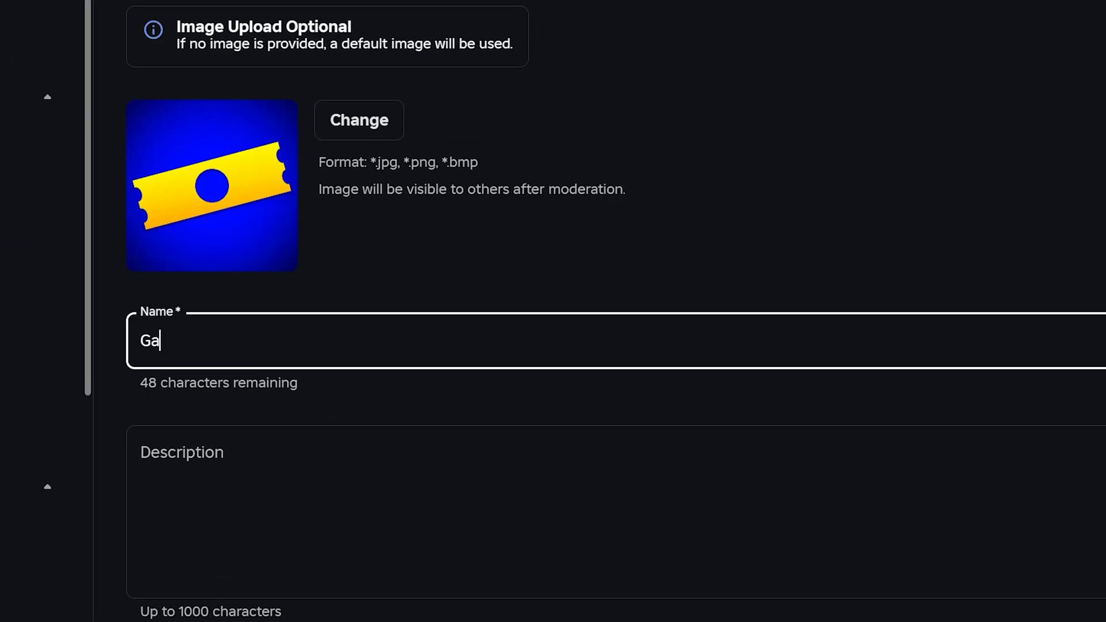
pyautogui.write('mepass')
pyautogui.click(663, 405)
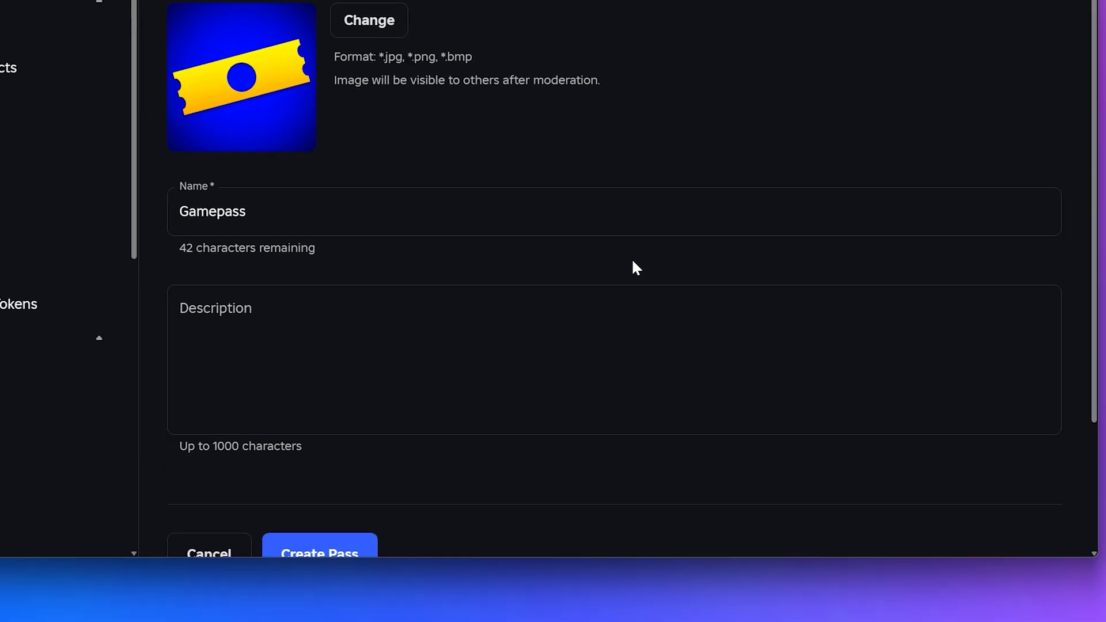
pyautogui.click(621, 260)
pyautogui.scroll(-2, 584, 314)
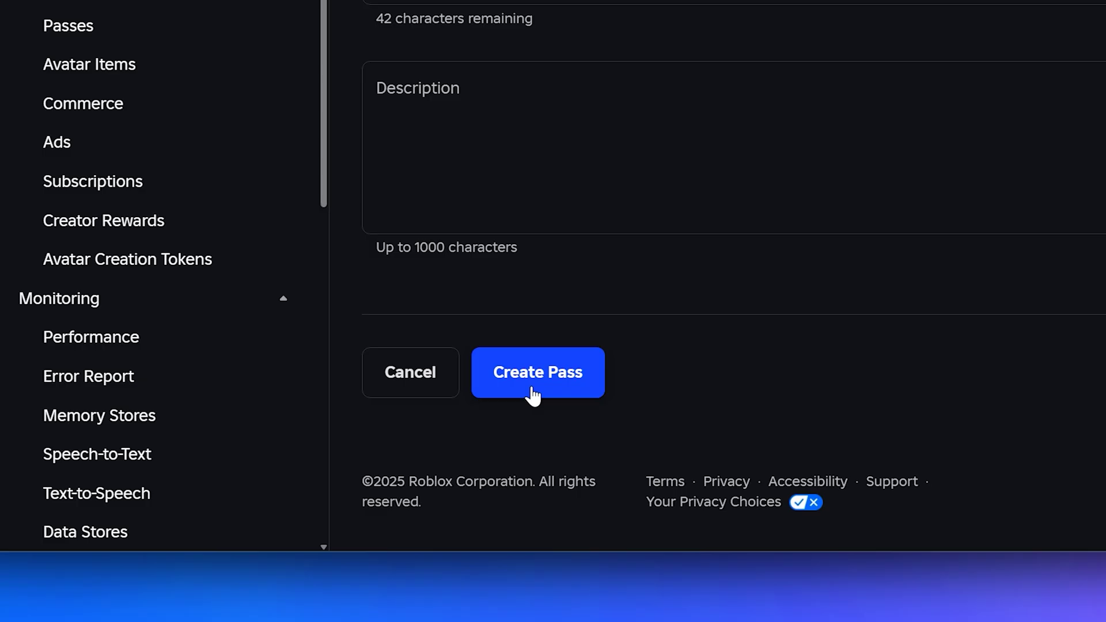
pyautogui.click(533, 395)
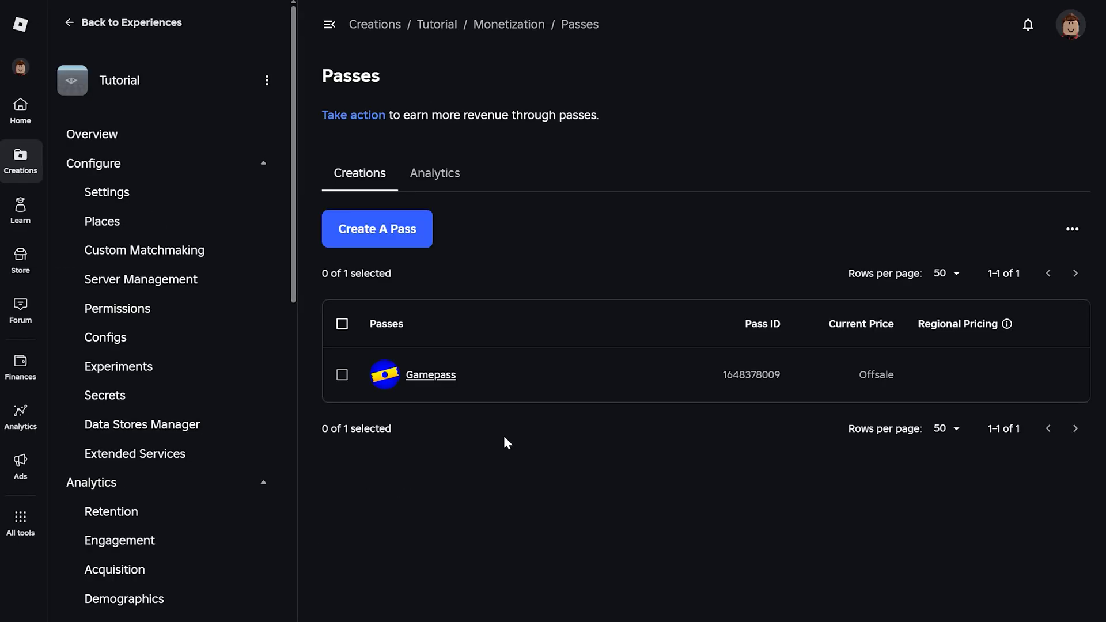
# - Put Gamepass on sale at 100 Robux with regional pricing disabled, and save
pyautogui.click(431, 375)
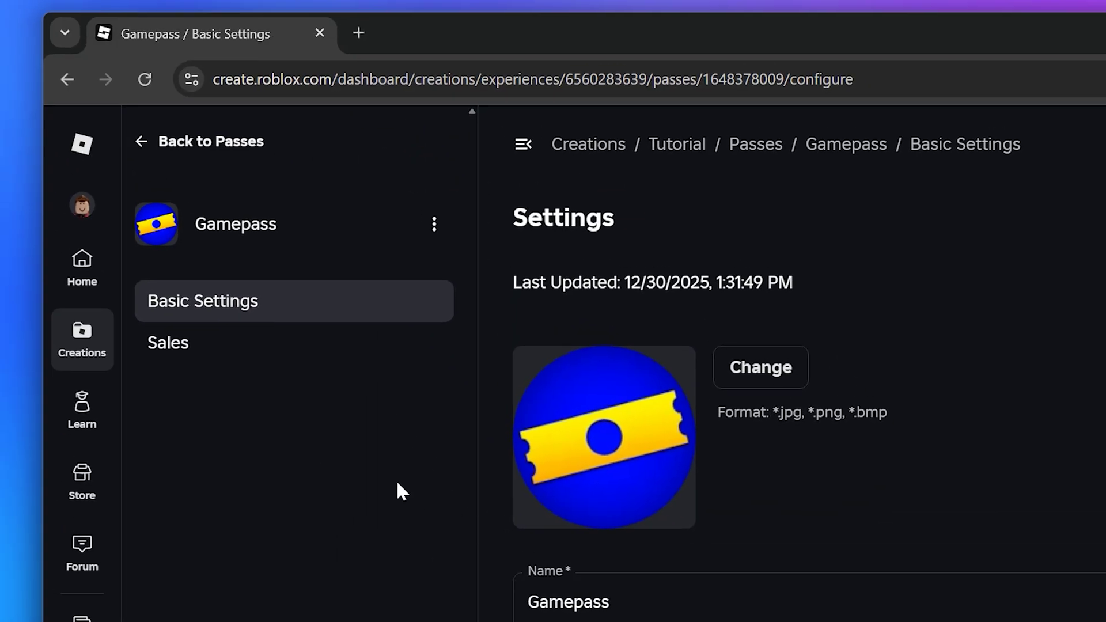
pyautogui.click(238, 353)
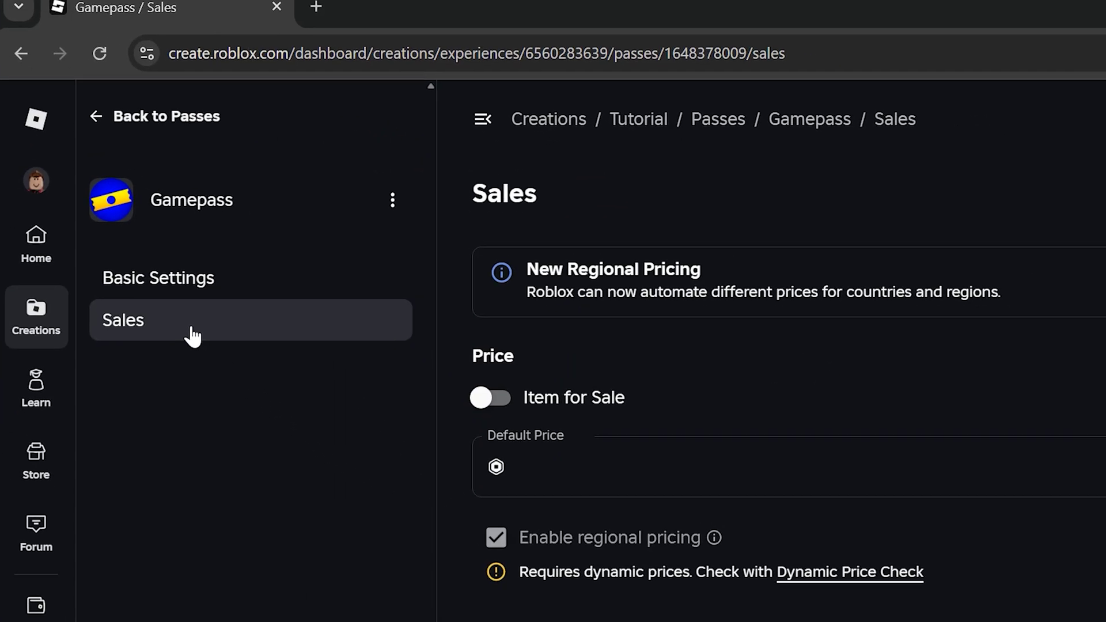
pyautogui.click(270, 281)
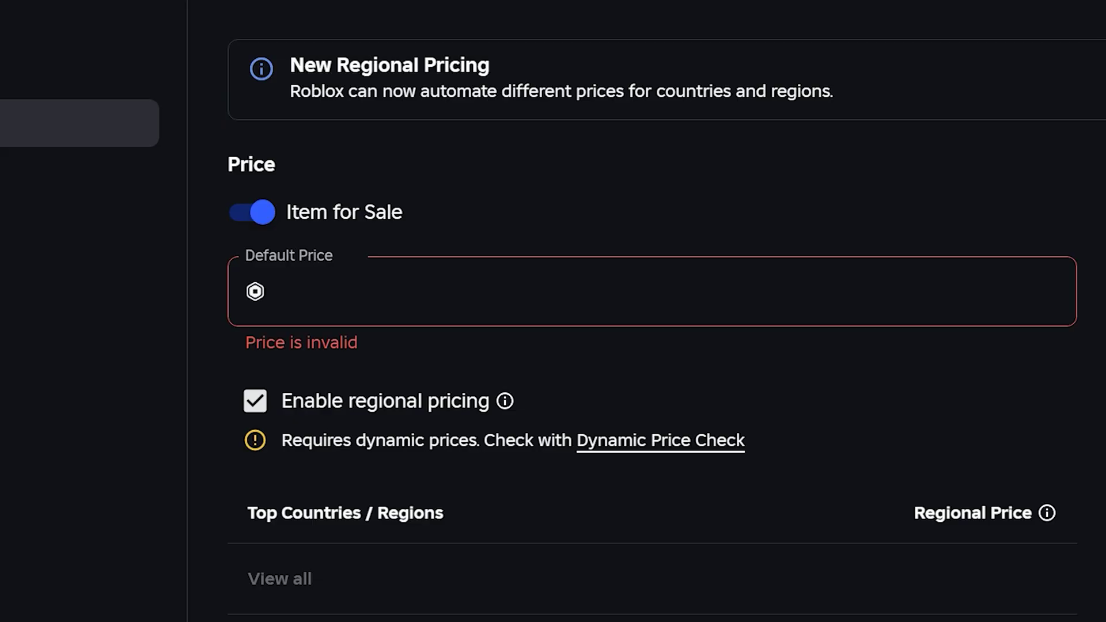
pyautogui.click(423, 291)
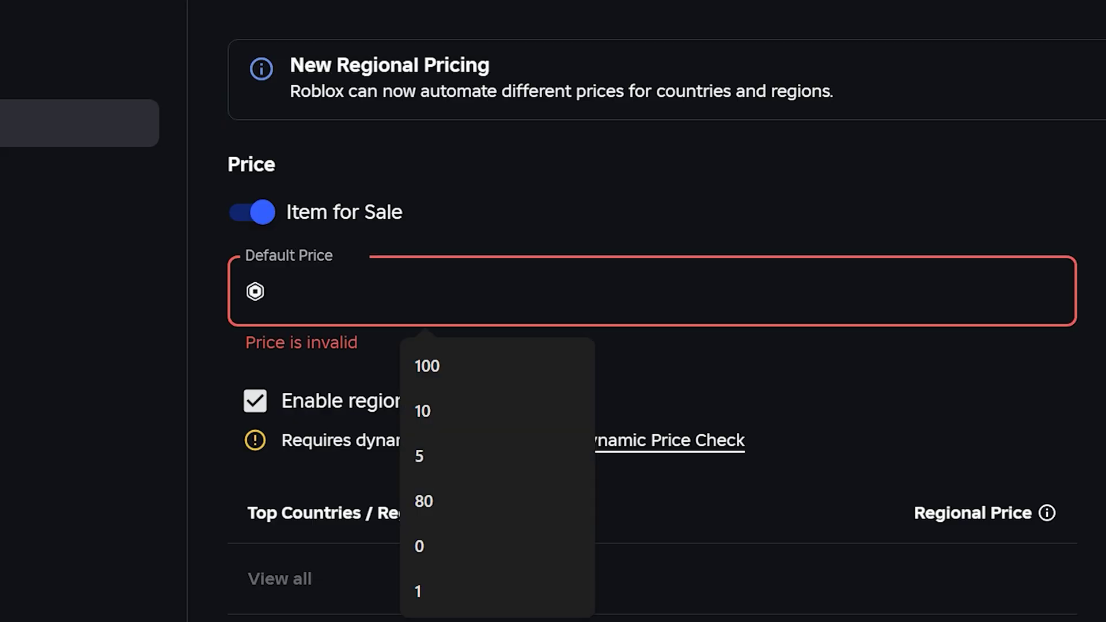
pyautogui.write('100')
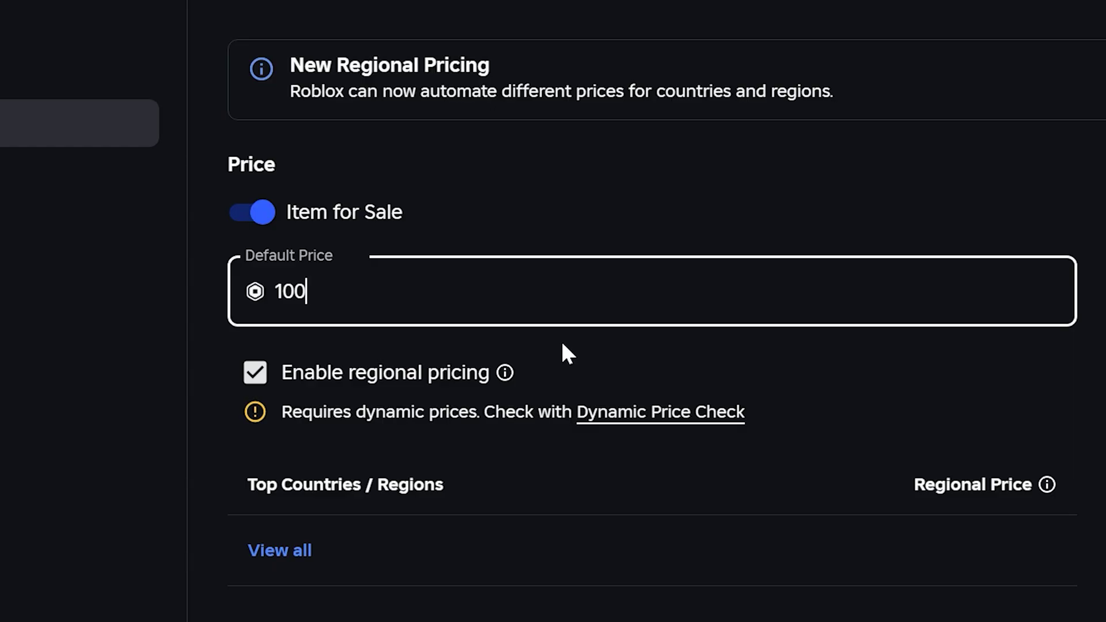
pyautogui.scroll(-1, 560, 340)
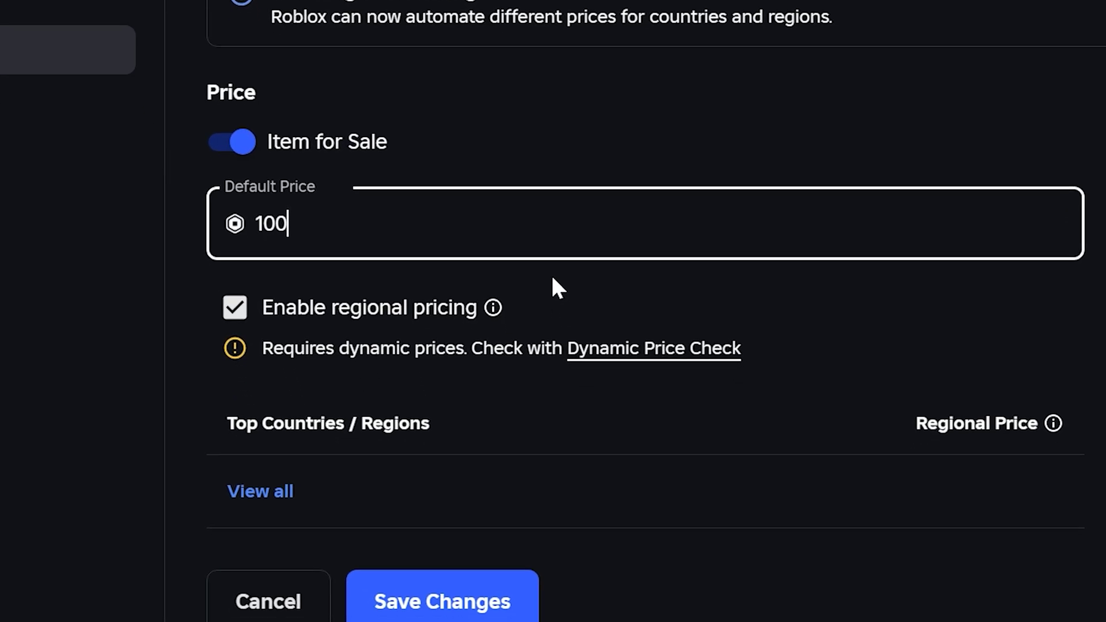
pyautogui.click(235, 307)
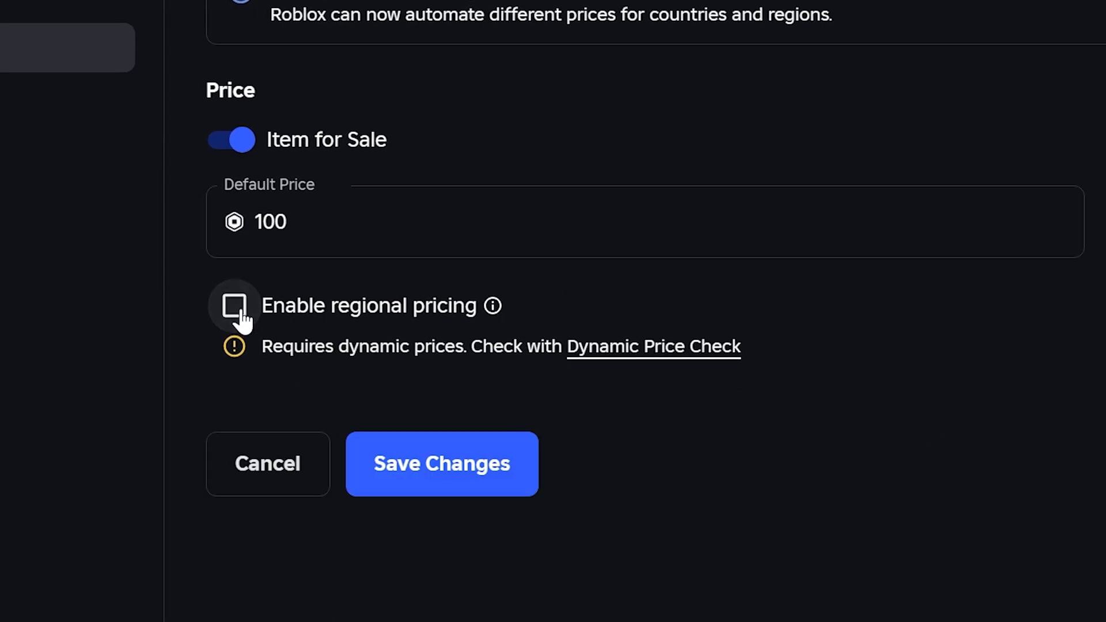
pyautogui.click(439, 472)
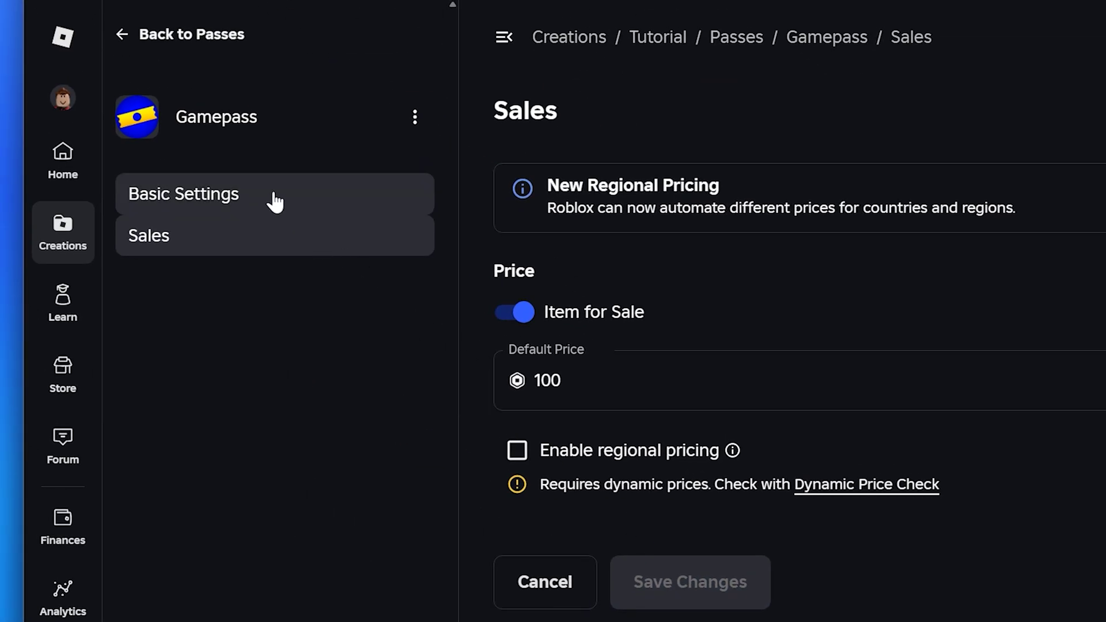
# - Set the Tutorial experience's privacy to Public in Settings and try saving
pyautogui.click(123, 36)
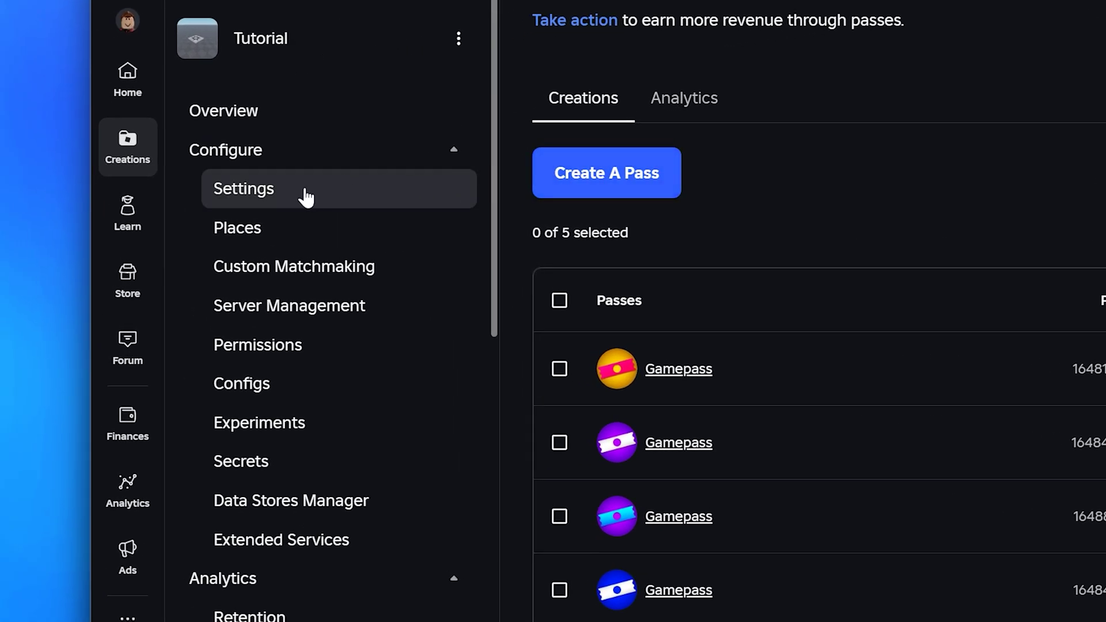
pyautogui.click(306, 195)
pyautogui.scroll(-5, 506, 221)
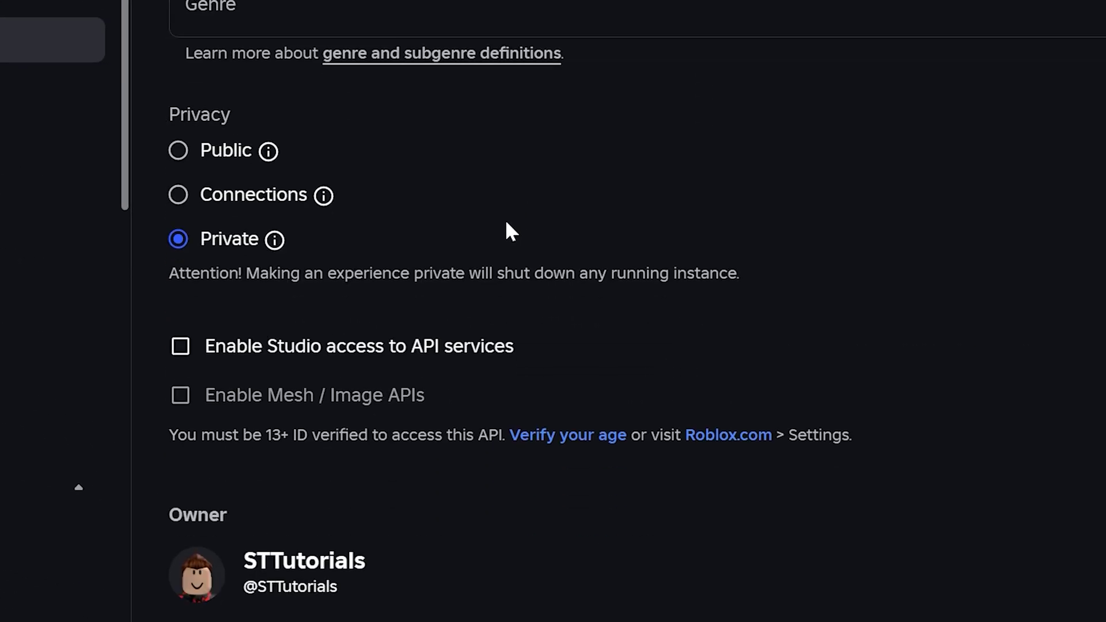
pyautogui.click(179, 151)
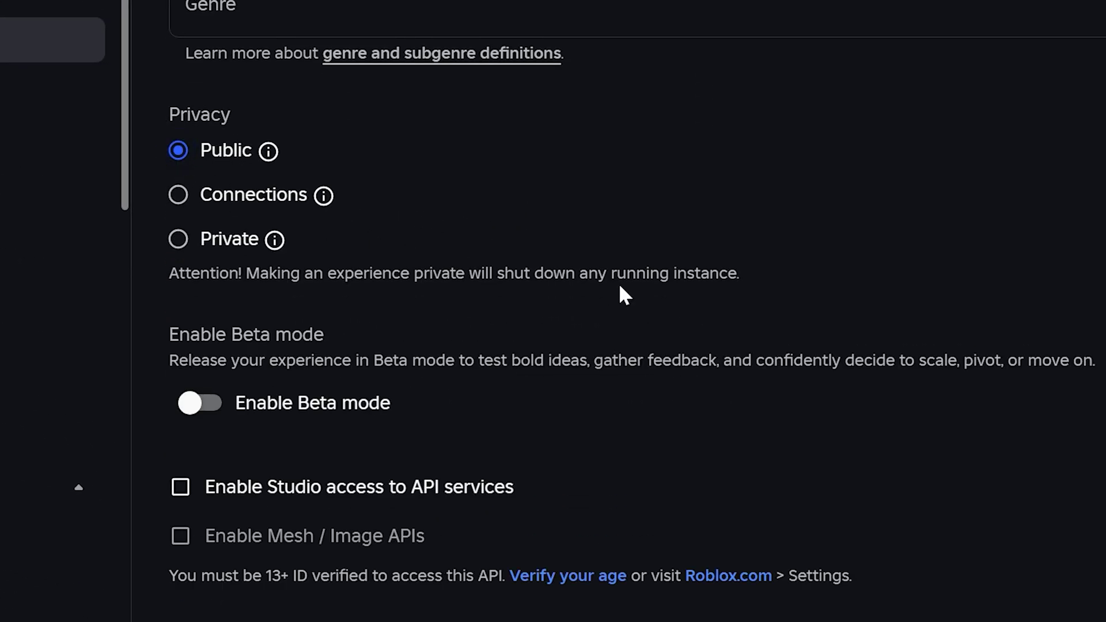
pyautogui.scroll(-5, 672, 286)
pyautogui.click(395, 441)
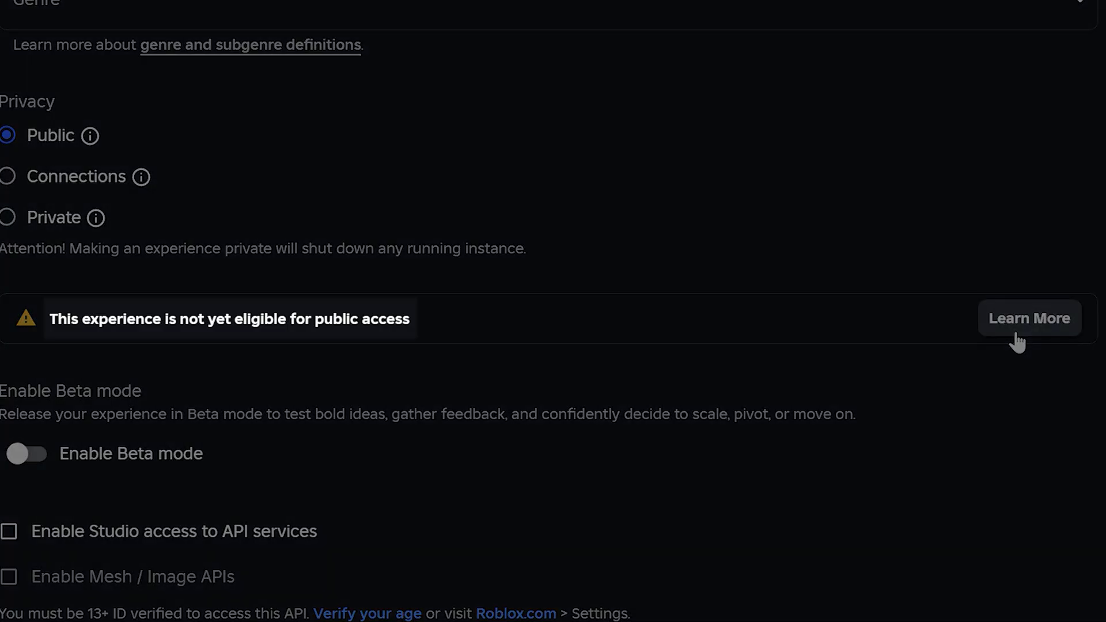
# - Check the maturity label requirement, reselect Public, and save the privacy change
pyautogui.click(1029, 318)
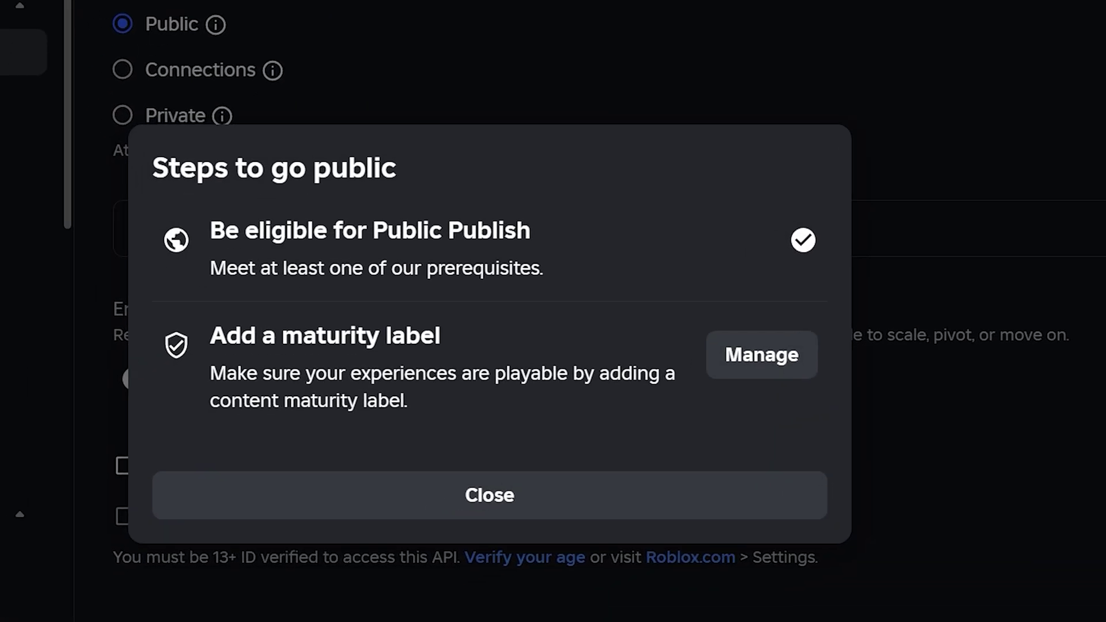
pyautogui.click(834, 325)
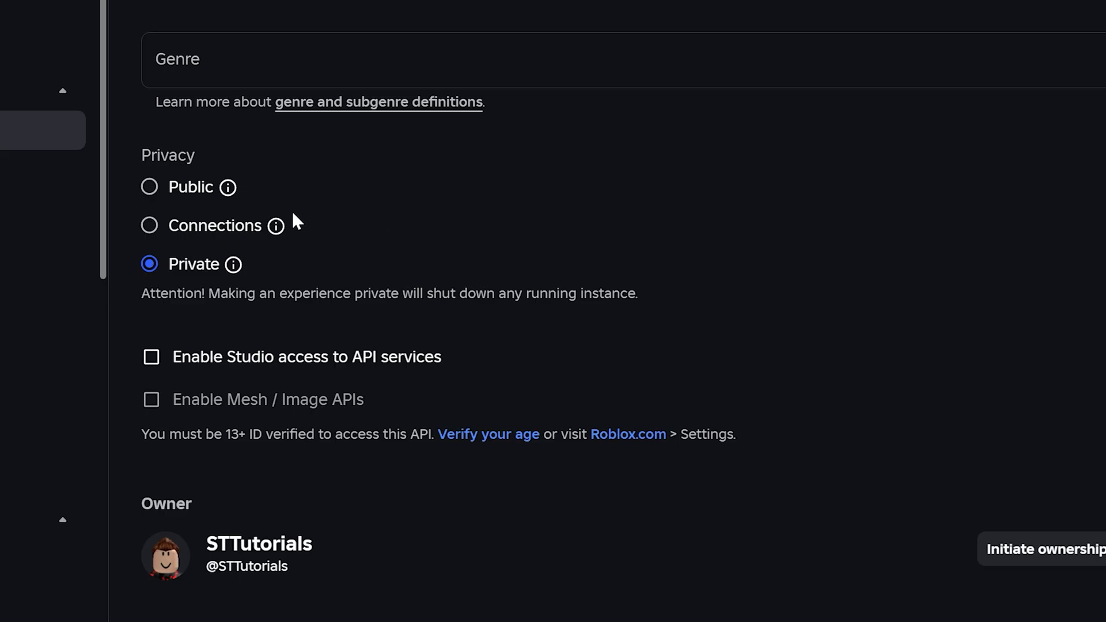
pyautogui.click(150, 189)
pyautogui.scroll(-5, 346, 346)
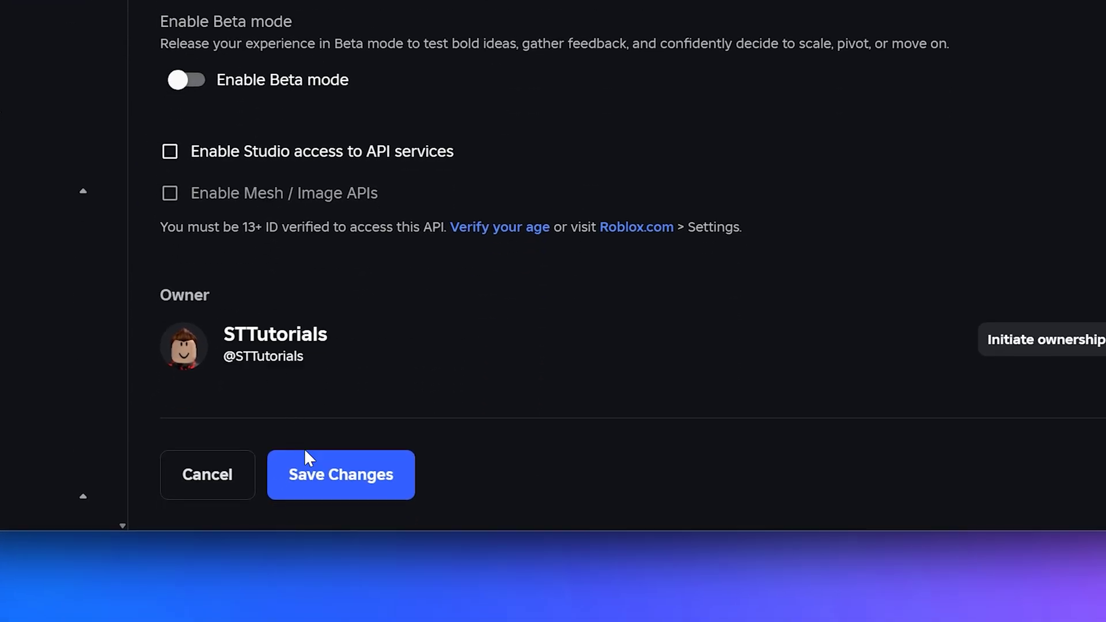
pyautogui.click(324, 489)
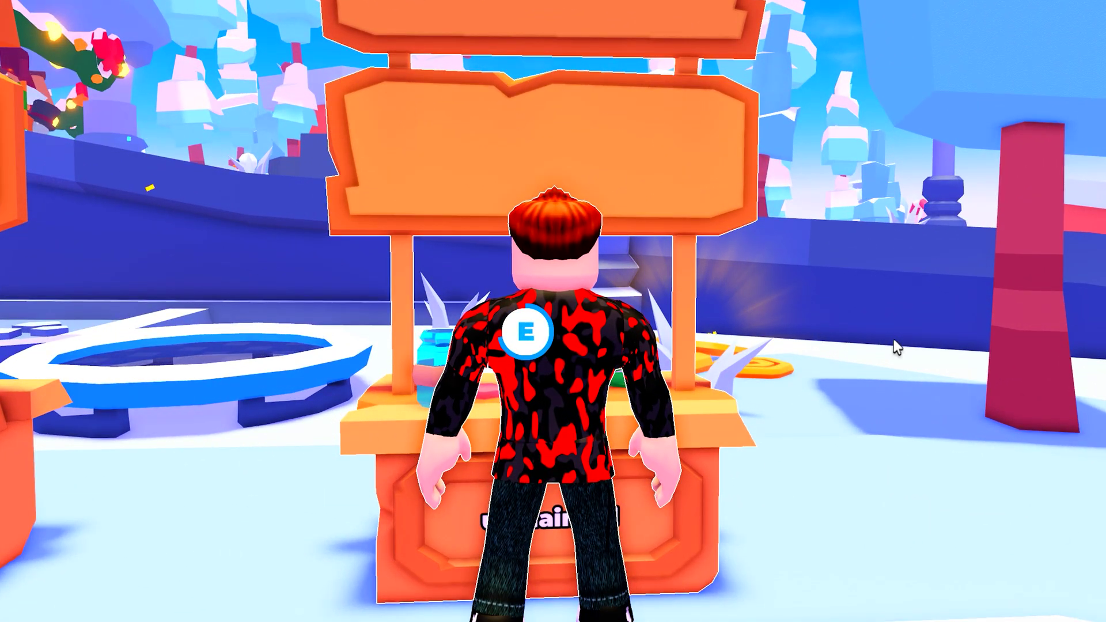
# - Claim the empty booth so it shows 10–100 Robux donation buttons
pyautogui.press('e')
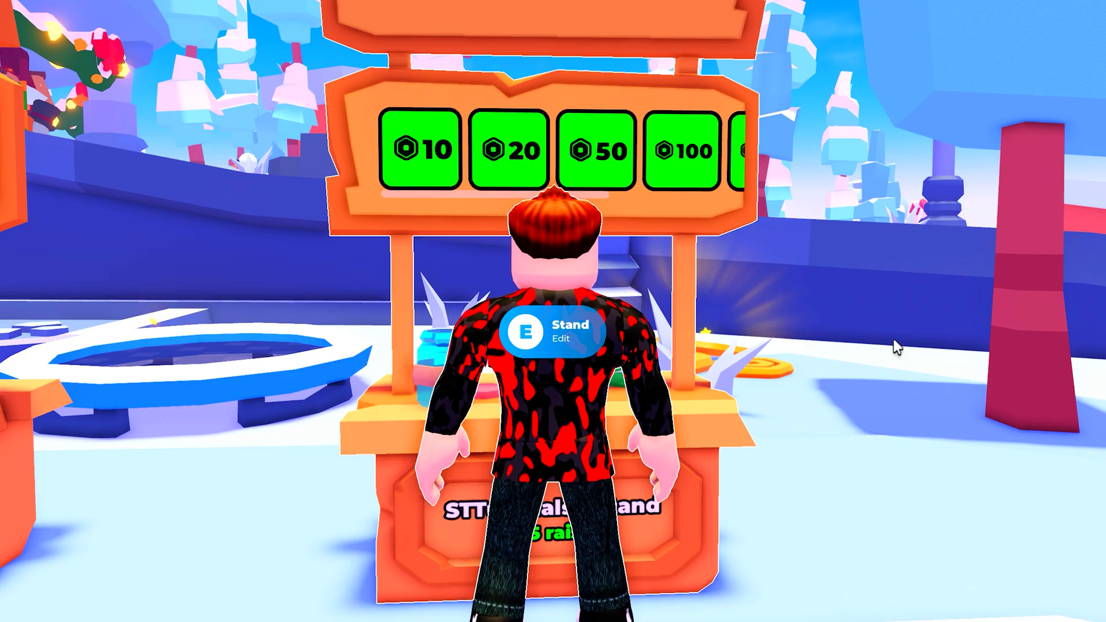
pyautogui.scroll(-3, 897, 348)
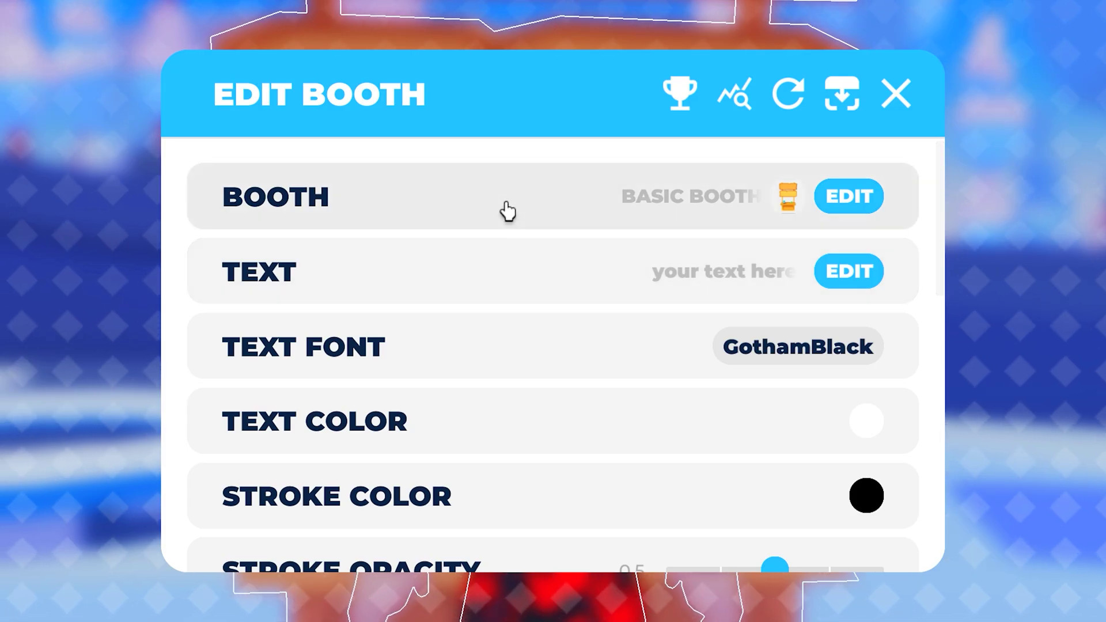
# - Browse booth styles, change the sign text to 'Happy New Year!', and close Edit Booth
pyautogui.click(493, 197)
pyautogui.scroll(-3, 519, 286)
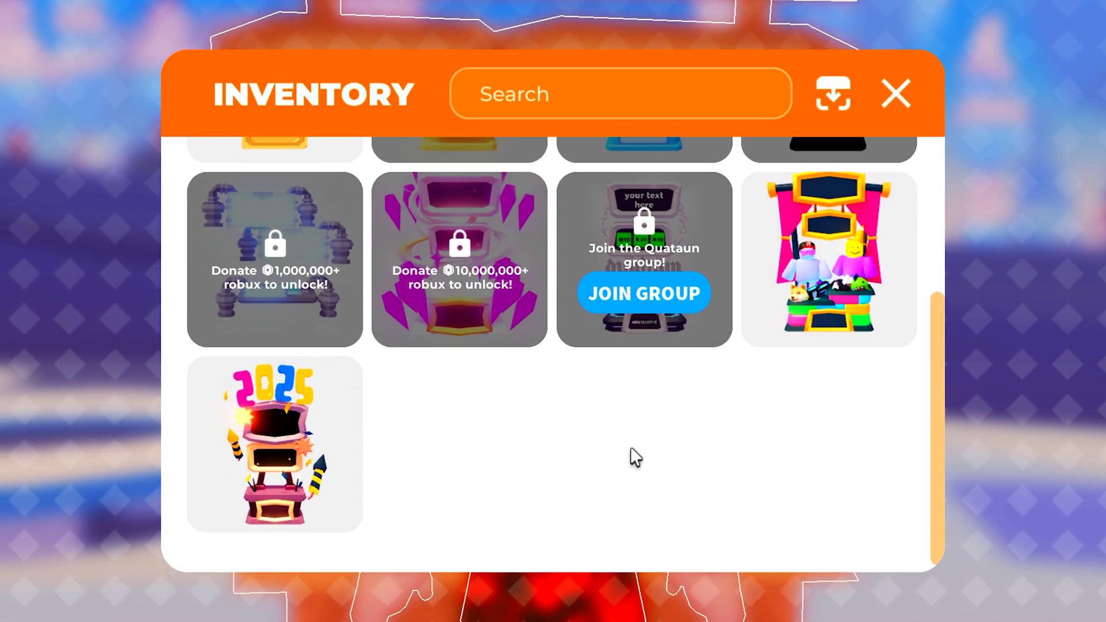
pyautogui.scroll(3, 731, 483)
pyautogui.scroll(1, 731, 482)
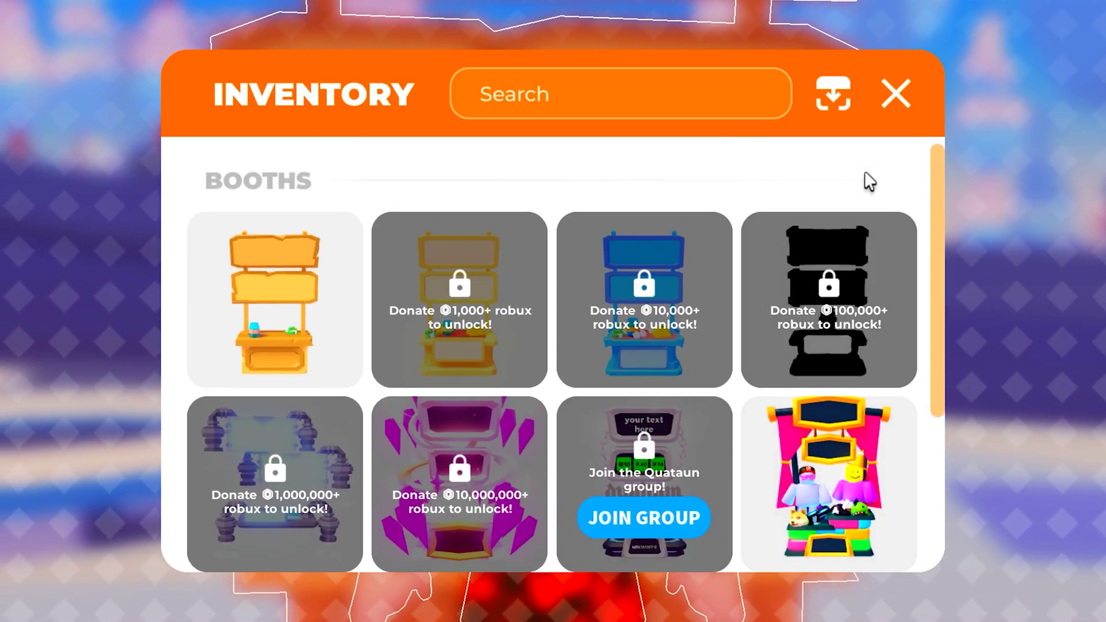
pyautogui.click(897, 95)
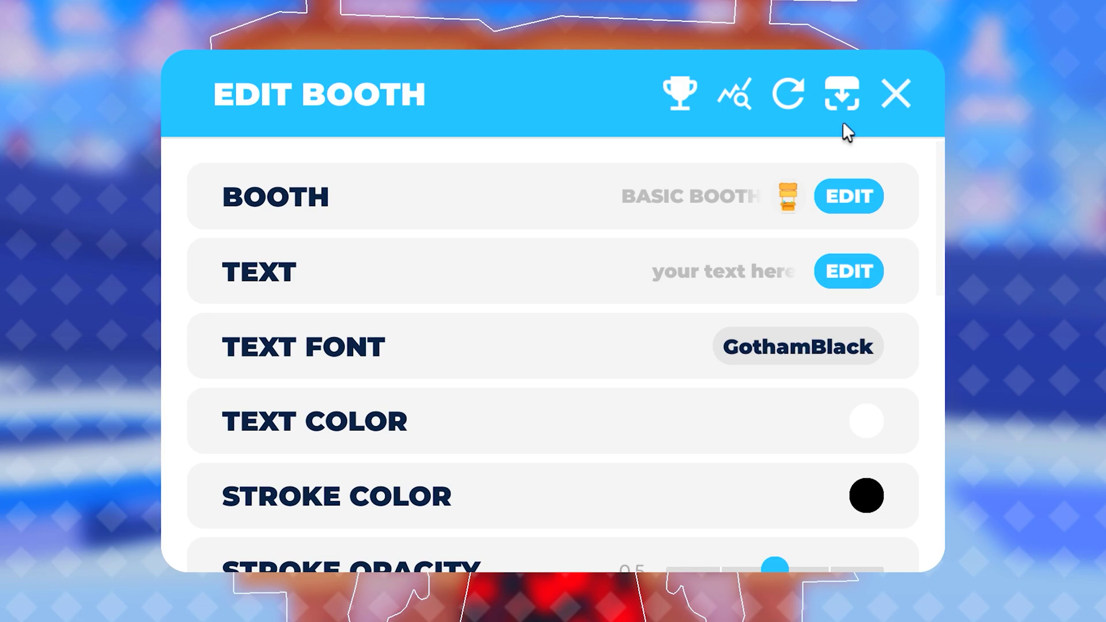
pyautogui.click(514, 284)
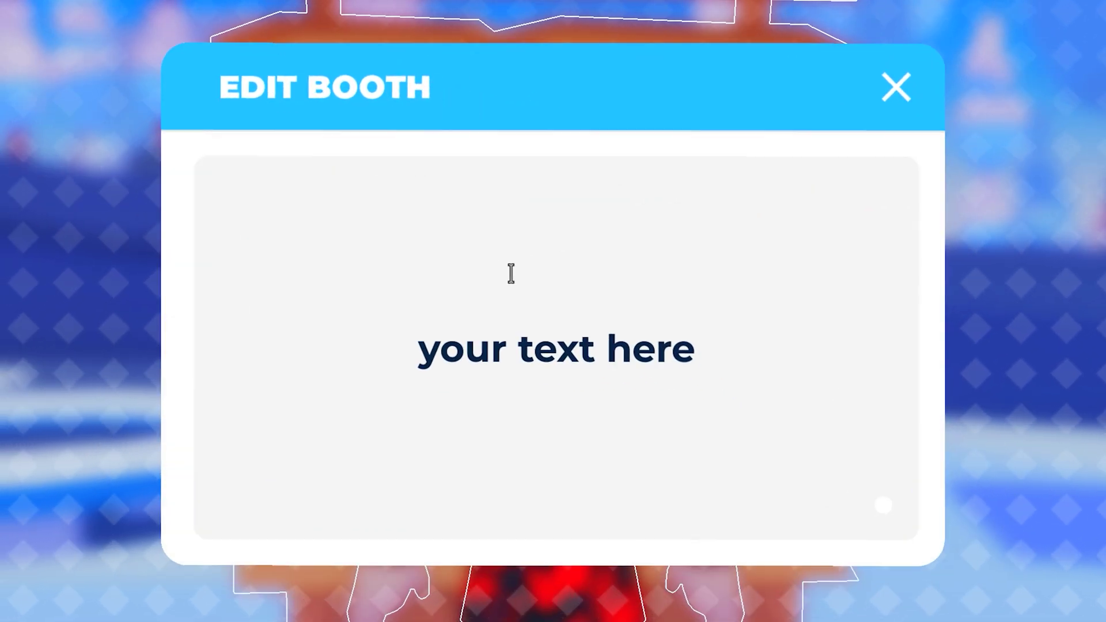
pyautogui.hotkey('ctrl', 'a')
pyautogui.press('BackSpace')
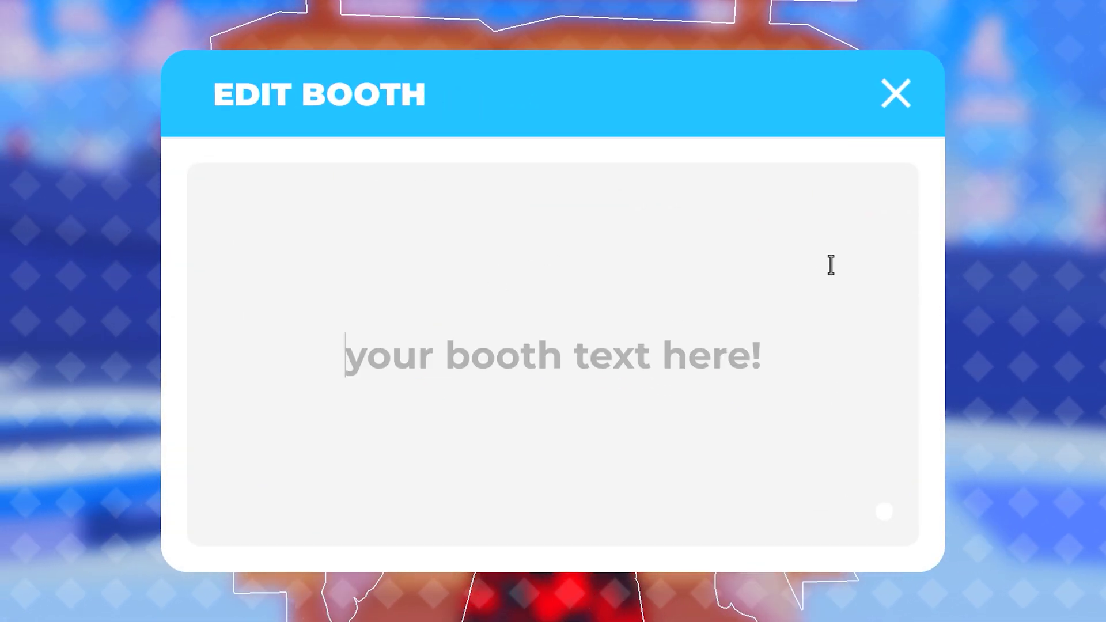
pyautogui.write('Happy New Year!')
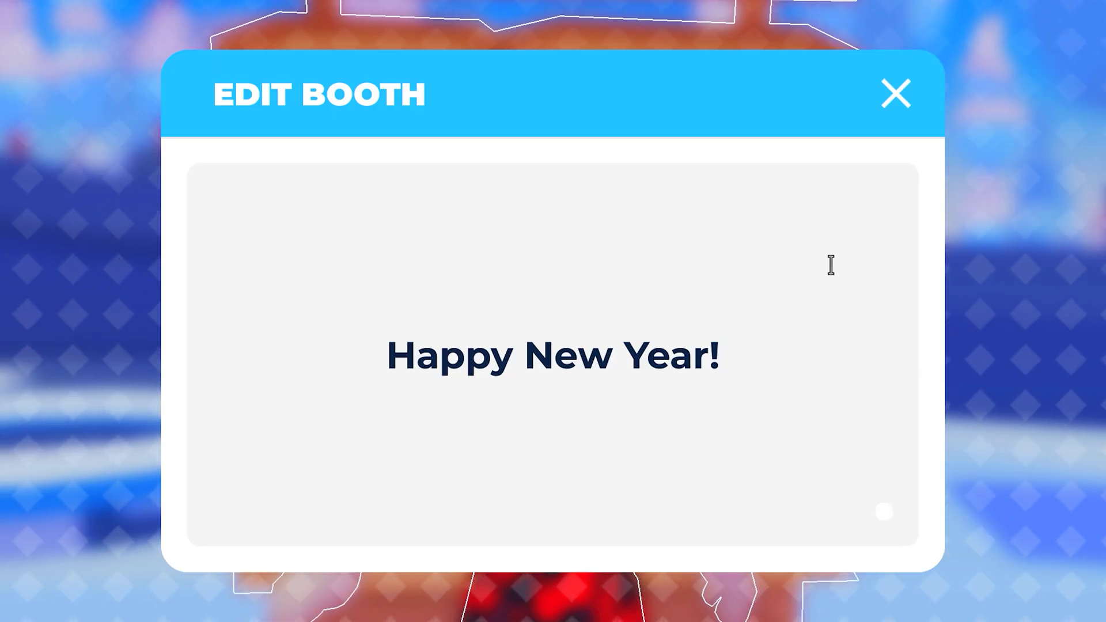
pyautogui.click(895, 94)
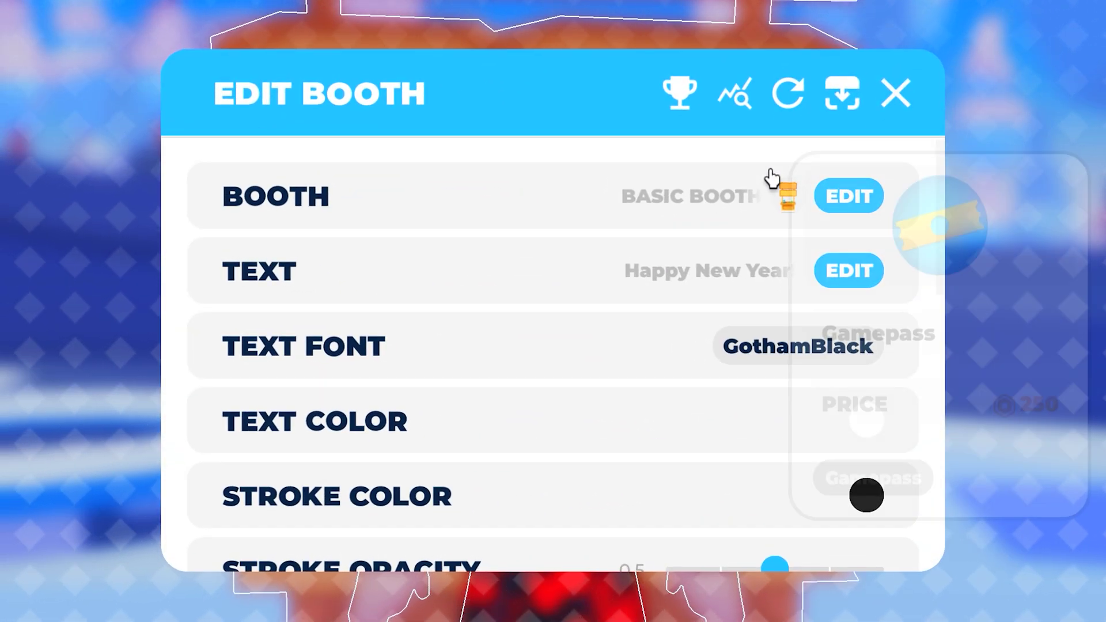
pyautogui.scroll(-1, 590, 364)
pyautogui.scroll(-2, 590, 363)
pyautogui.scroll(1, 596, 372)
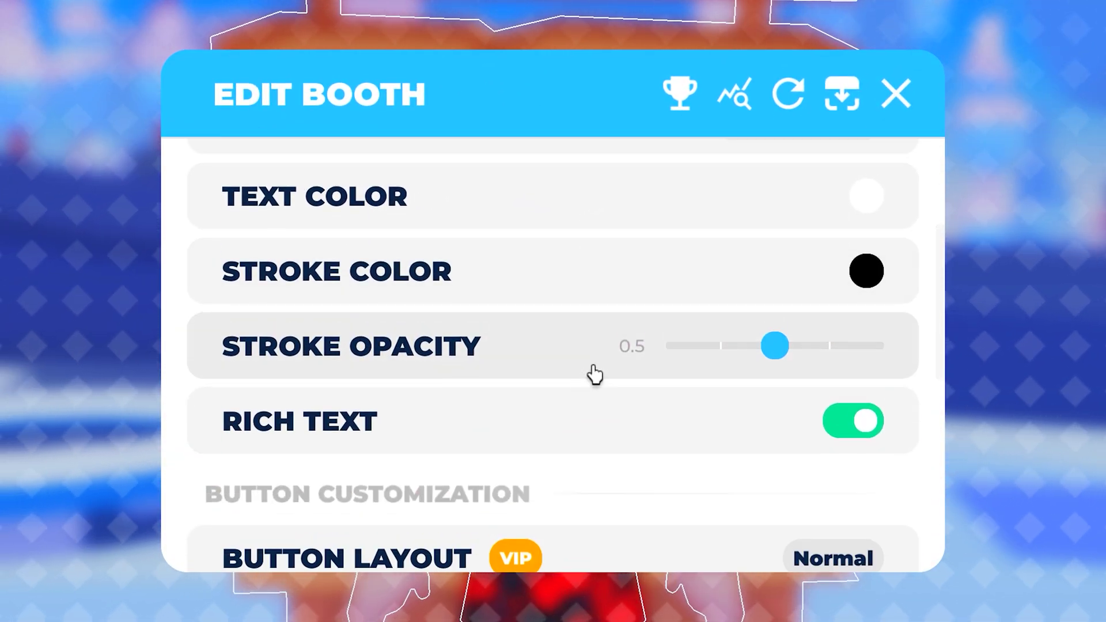
pyautogui.scroll(3, 605, 372)
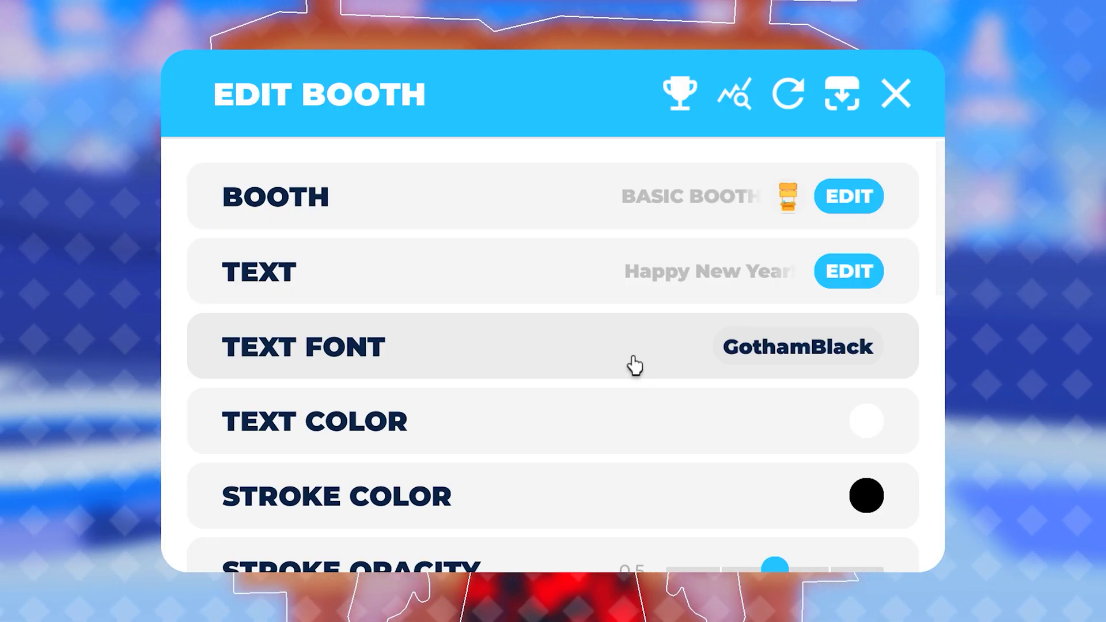
pyautogui.click(896, 94)
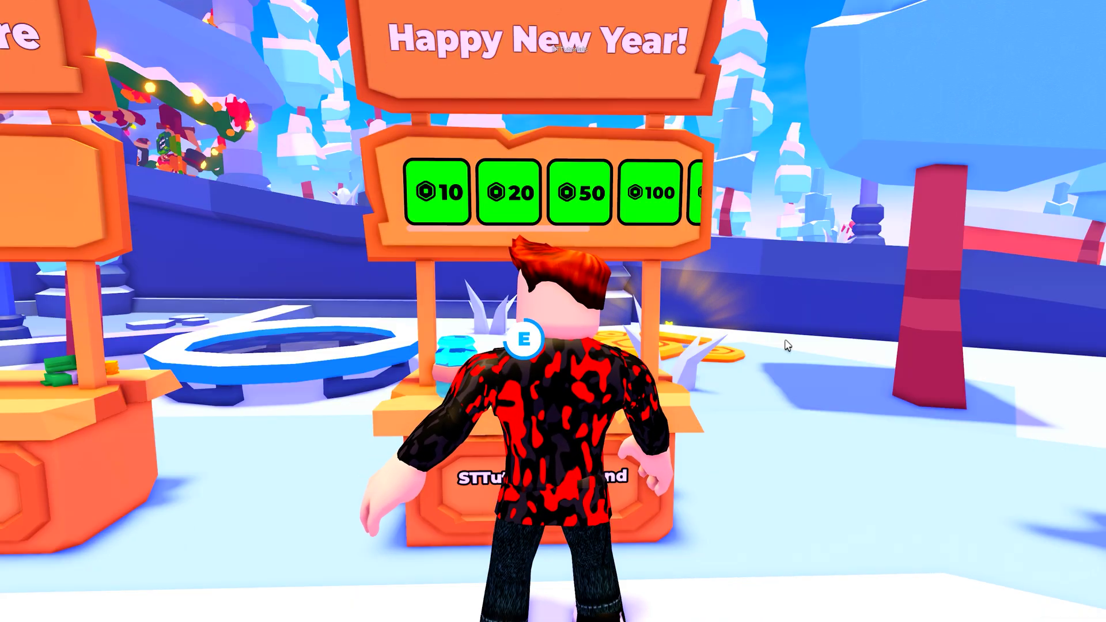
pyautogui.press('e')
pyautogui.scroll(-5, 564, 335)
pyautogui.scroll(-3, 564, 335)
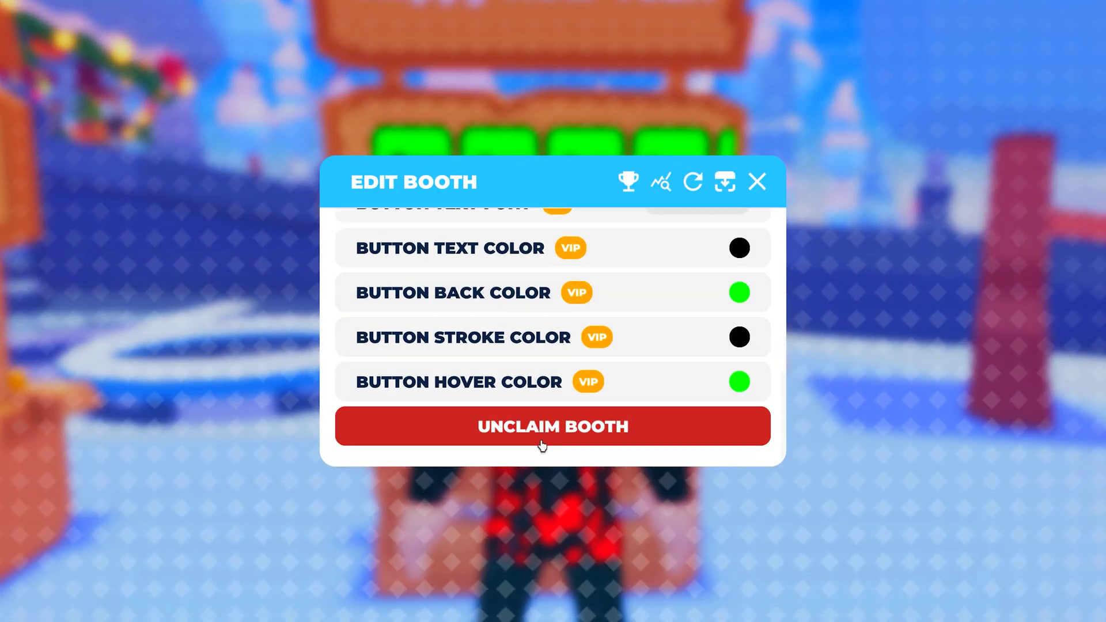
pyautogui.click(546, 426)
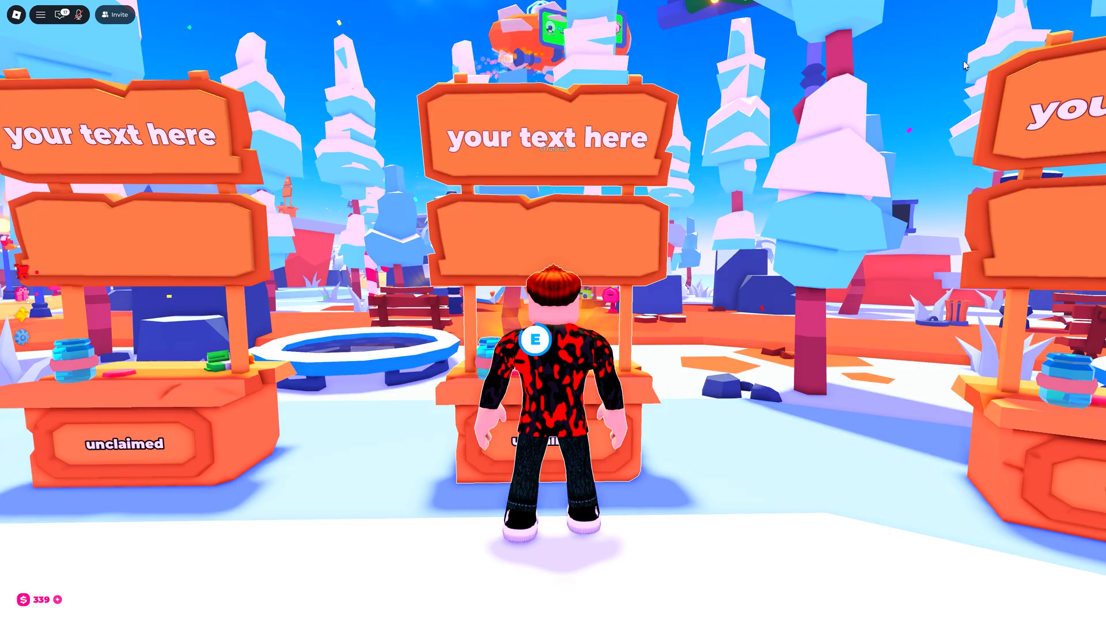
pyautogui.press('e')
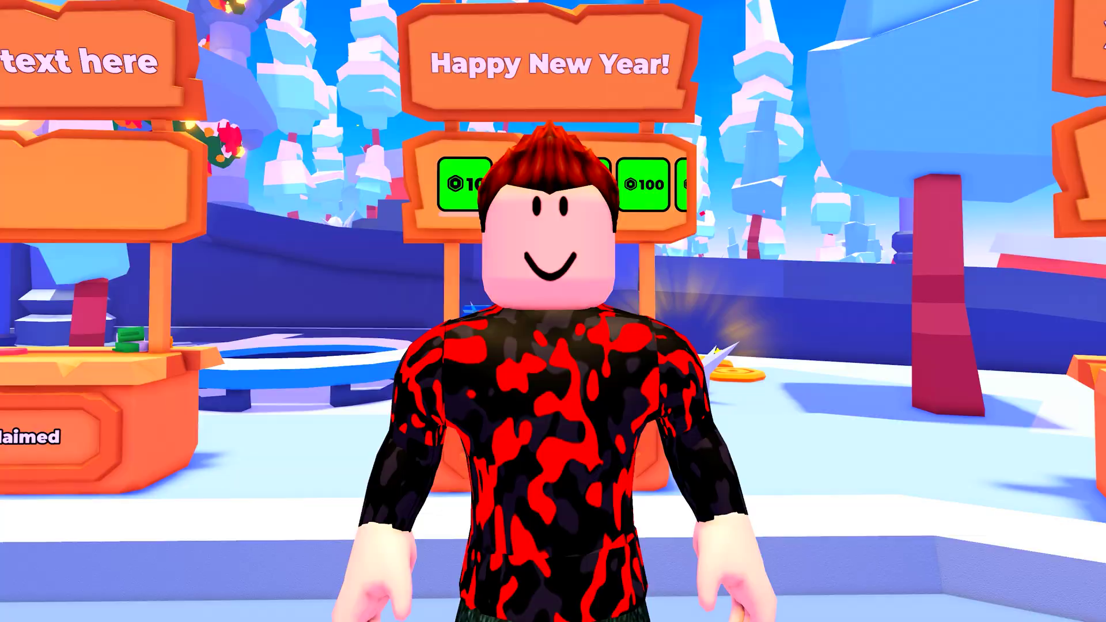